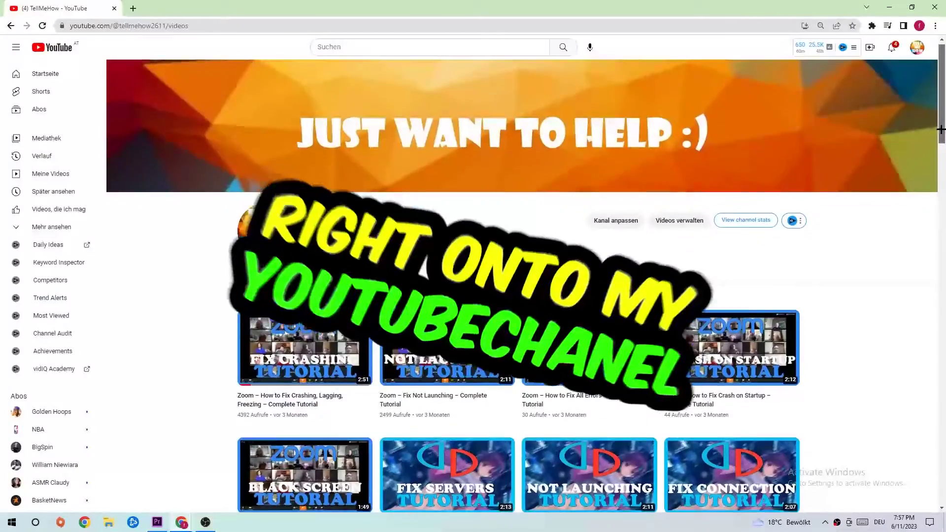
Launch Windows Settings from Start and open the Windows Update page under Update & Security
{"action": "scroll", "coordinate": [939, 129], "scroll_direction": "down", "scroll_amount": 5}
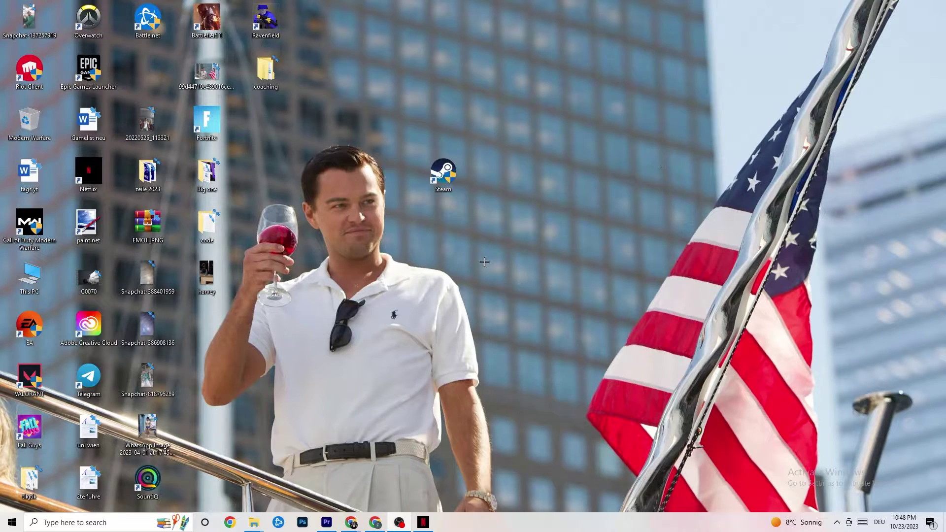
{"action": "left_click", "coordinate": [10, 522]}
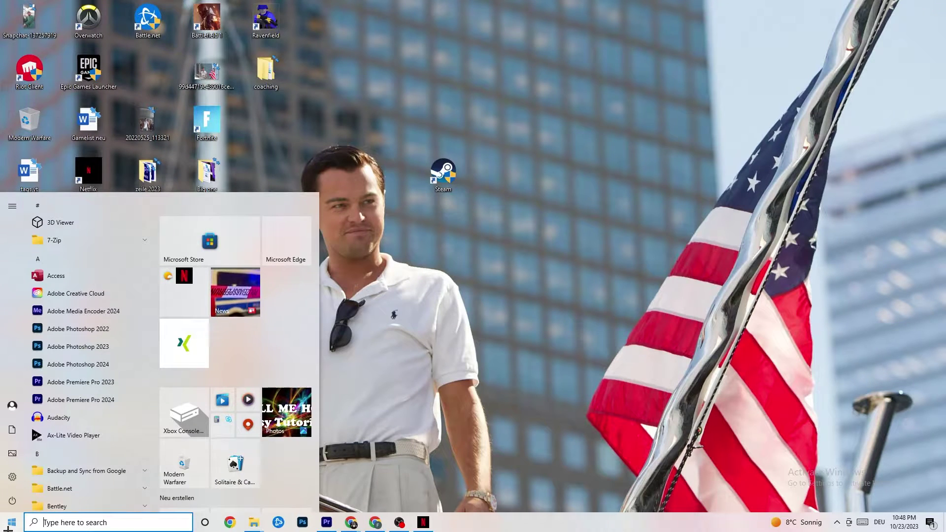
{"action": "left_click", "coordinate": [13, 476]}
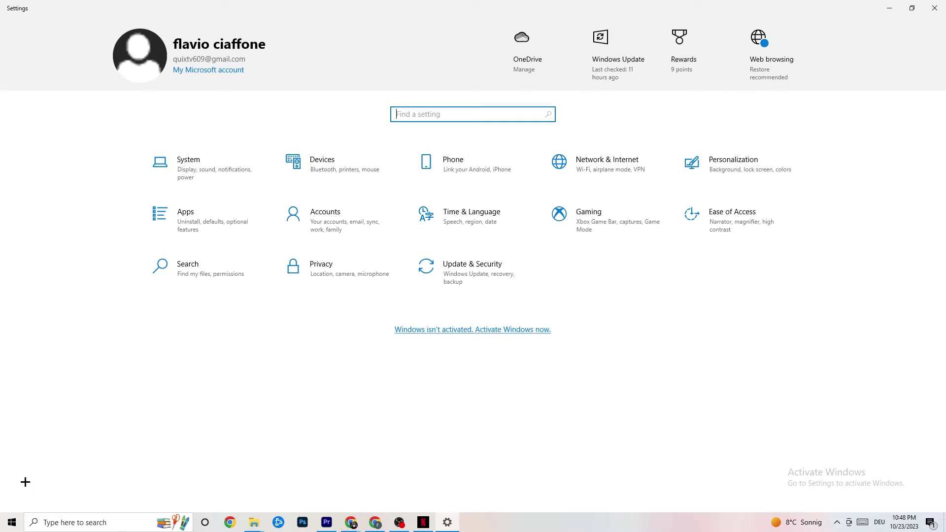
{"action": "left_click", "coordinate": [456, 285]}
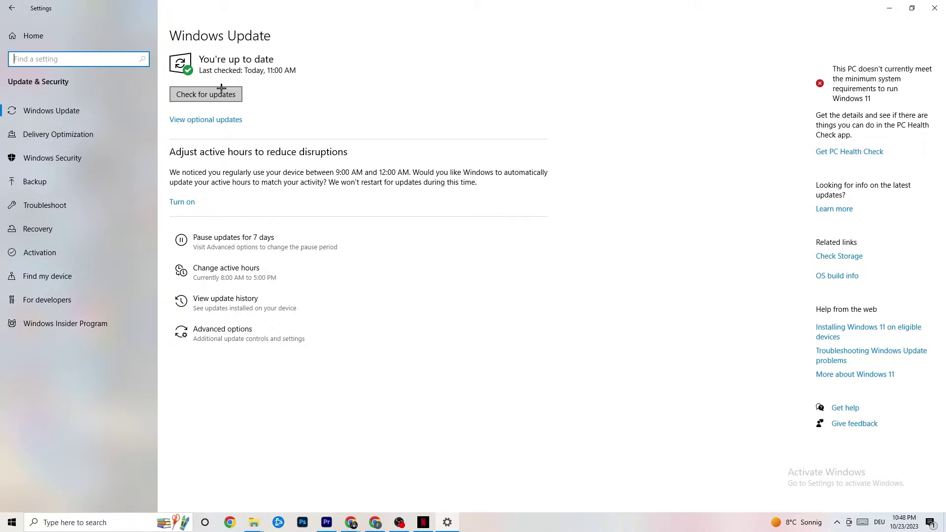
{"action": "left_click", "coordinate": [285, 64]}
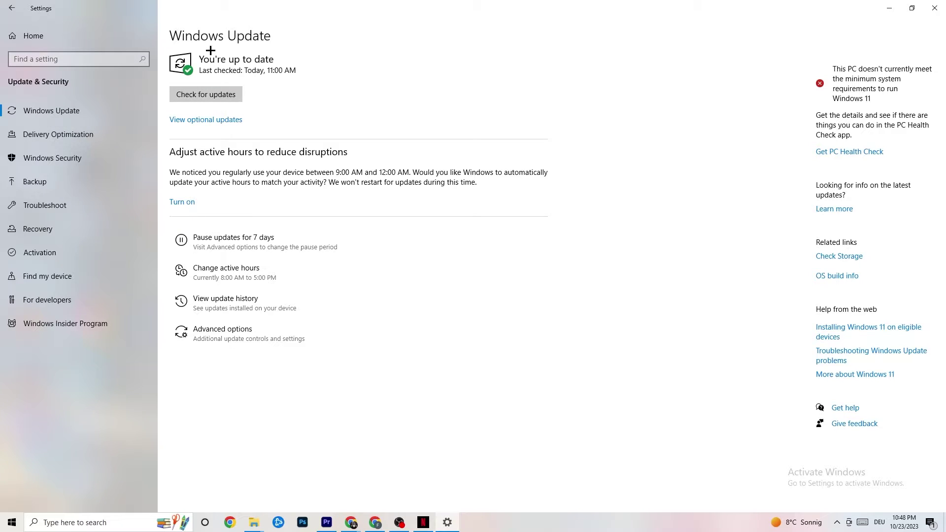
View the Troubleshoot page, then minimise the Settings window to show the desktop
{"action": "left_click", "coordinate": [61, 207]}
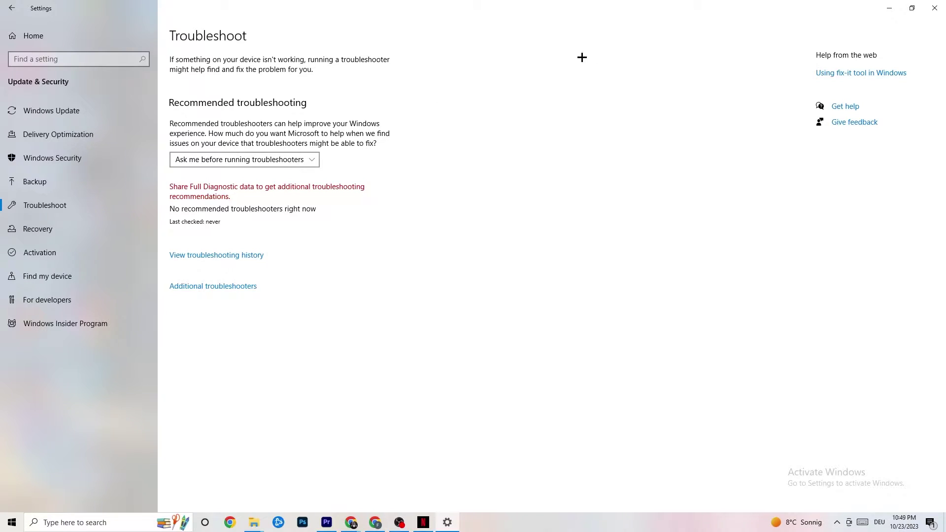
{"action": "left_click", "coordinate": [889, 8]}
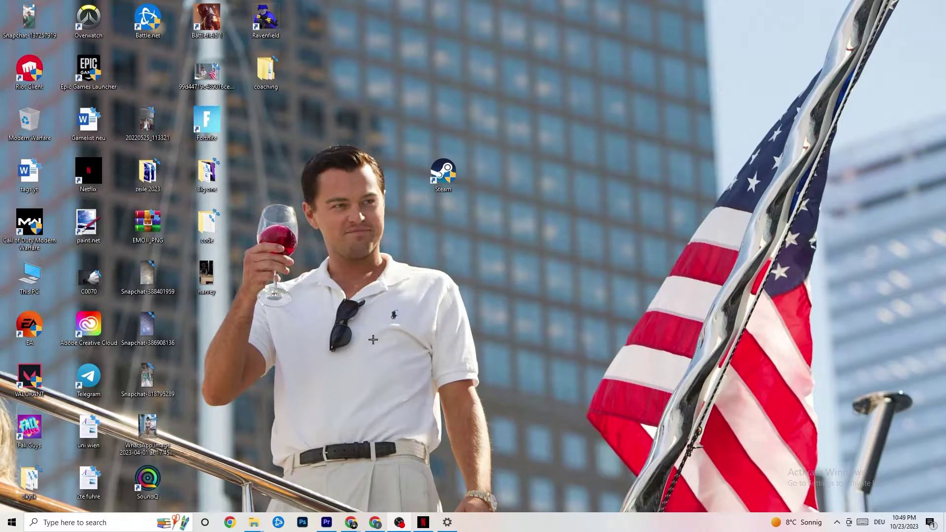
Move the Steam shortcut down and back to its spot, then bring up its right-click menu
{"action": "left_click_drag", "start_coordinate": [438, 182], "coordinate": [458, 224]}
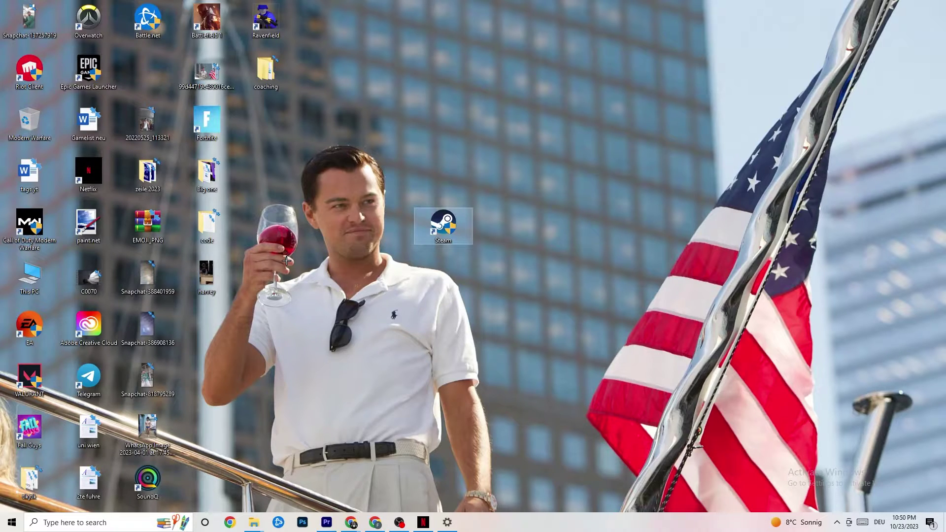
{"action": "right_click", "coordinate": [448, 224]}
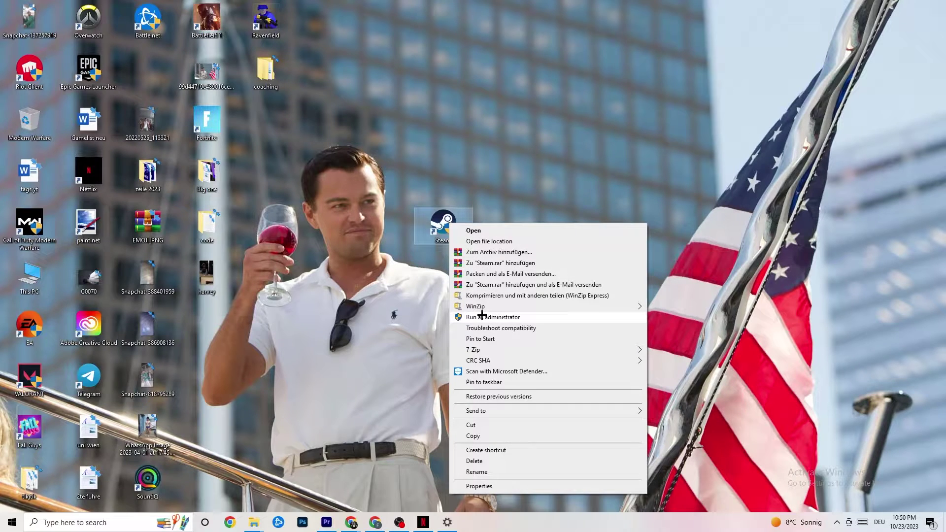
{"action": "left_click", "coordinate": [361, 298]}
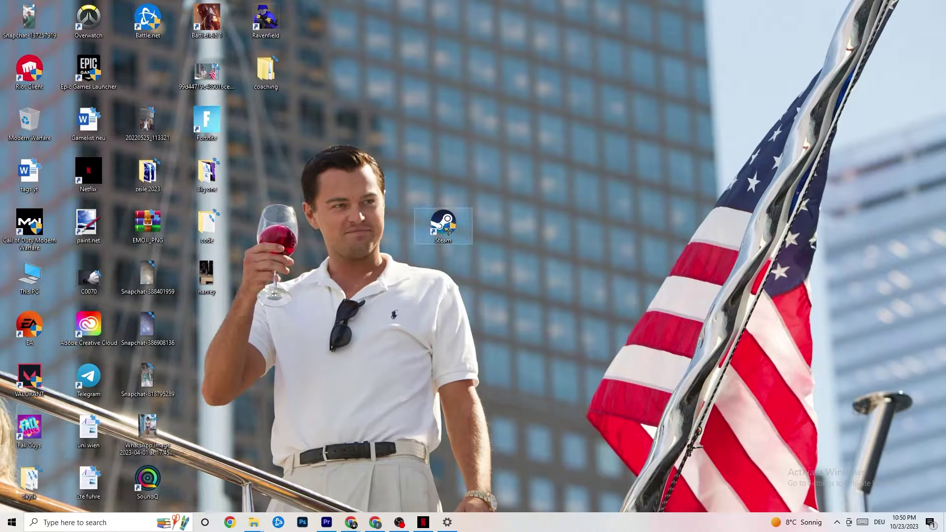
{"action": "left_click_drag", "start_coordinate": [434, 221], "coordinate": [434, 170]}
{"action": "right_click", "coordinate": [435, 170]}
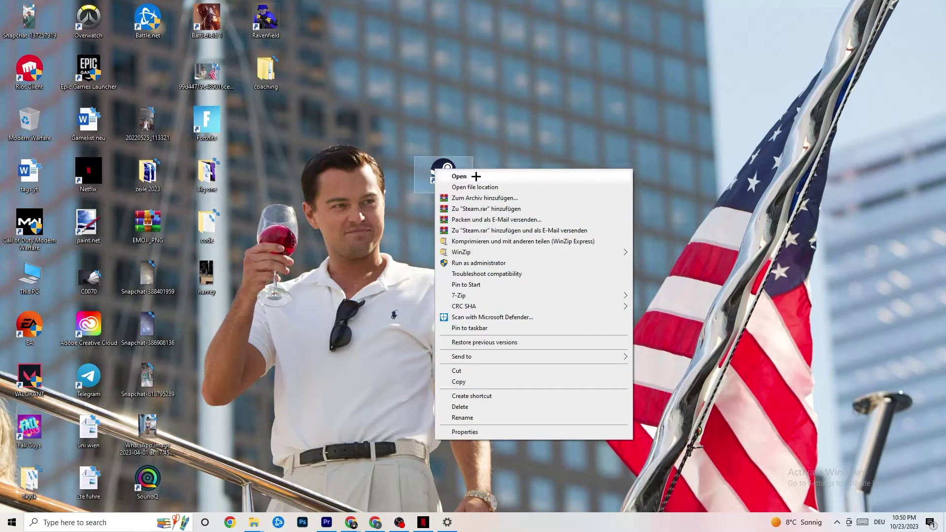
Set the Steam shortcut to Windows 8 compatibility mode with Run as administrator, and save
{"action": "left_click", "coordinate": [472, 432]}
{"action": "left_click_drag", "start_coordinate": [509, 177], "coordinate": [455, 83]}
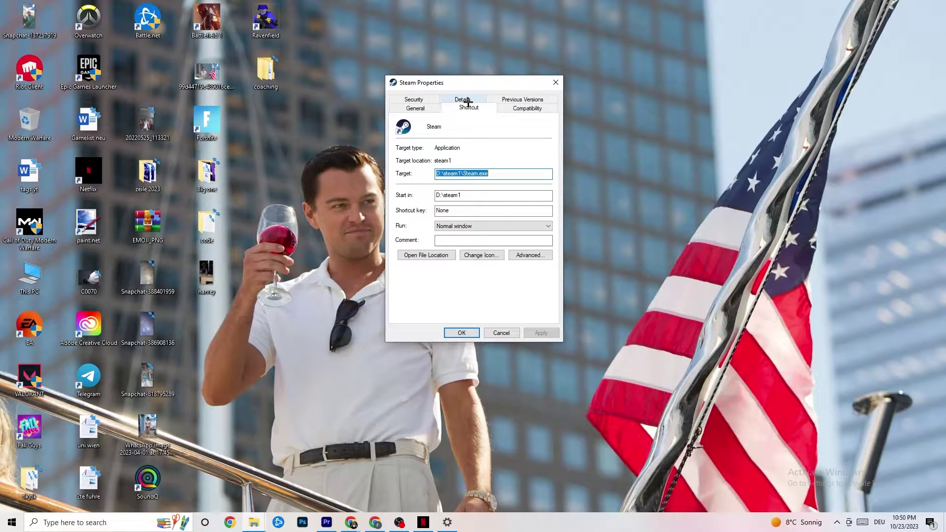
{"action": "left_click", "coordinate": [523, 108]}
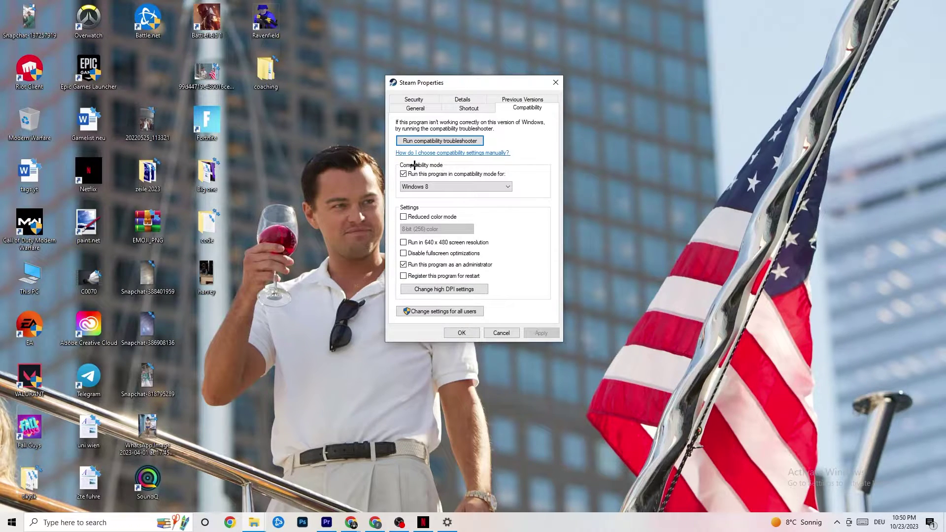
{"action": "left_click", "coordinate": [479, 184]}
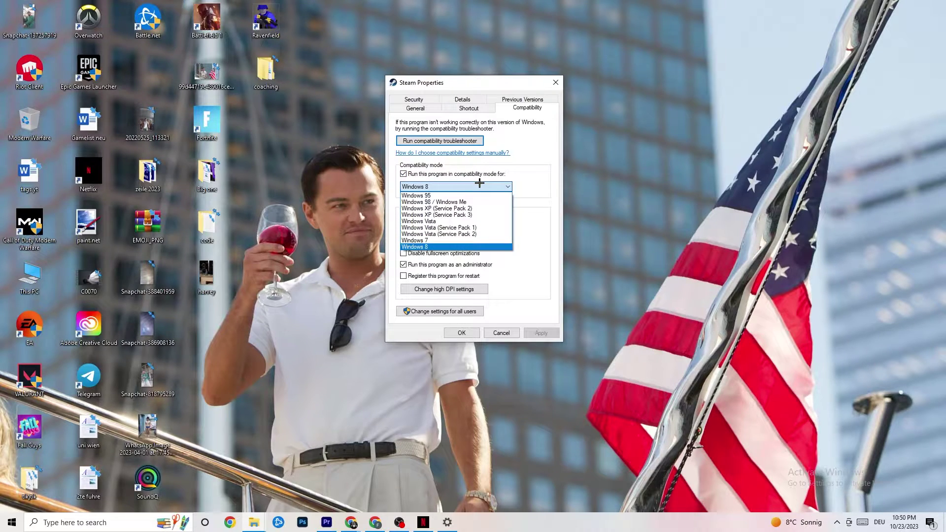
{"action": "left_click", "coordinate": [465, 247]}
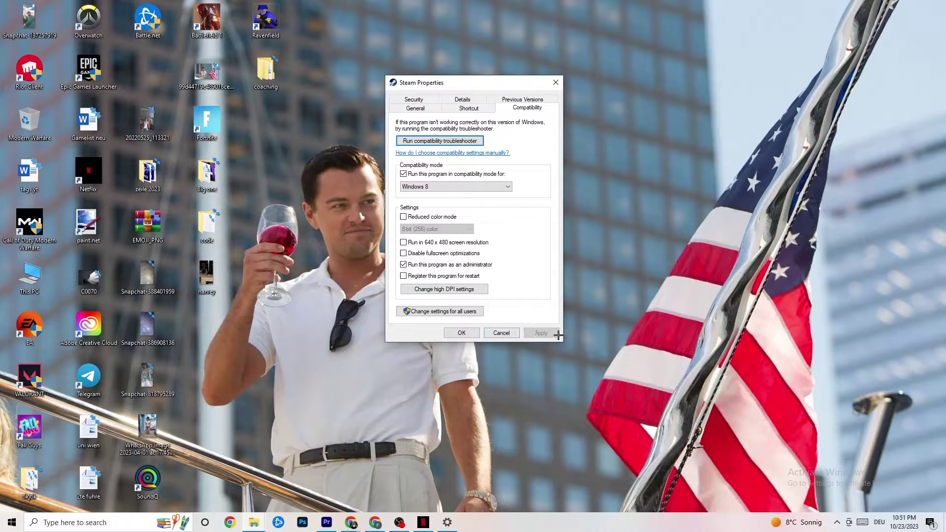
{"action": "left_click", "coordinate": [463, 333]}
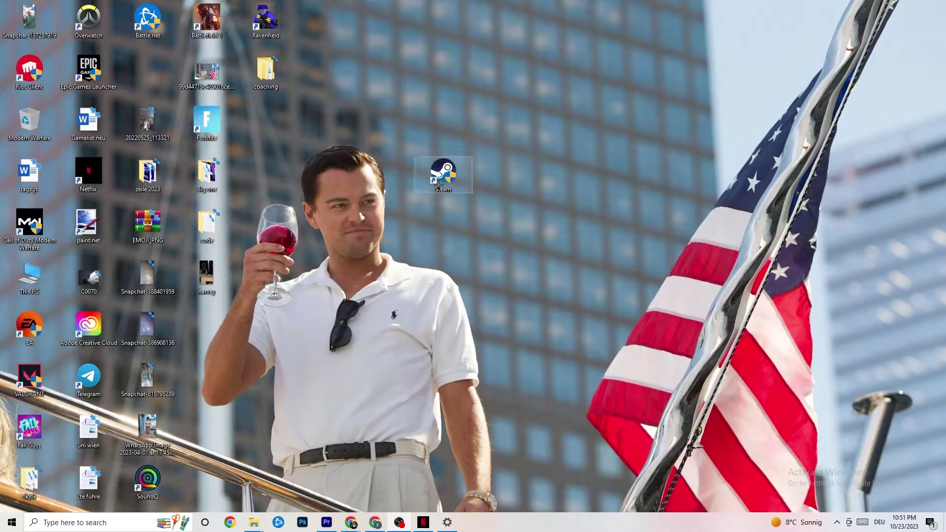
{"action": "right_click", "coordinate": [426, 177]}
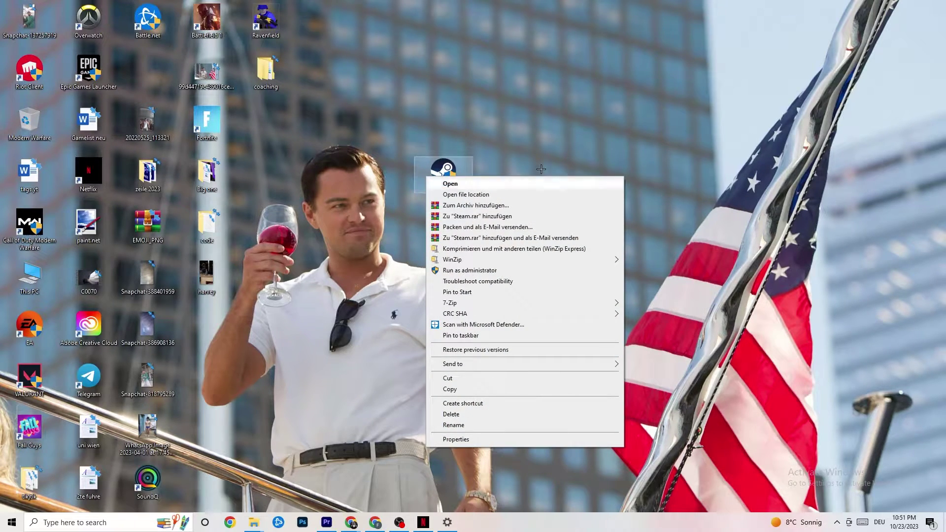
{"action": "left_click", "coordinate": [380, 197]}
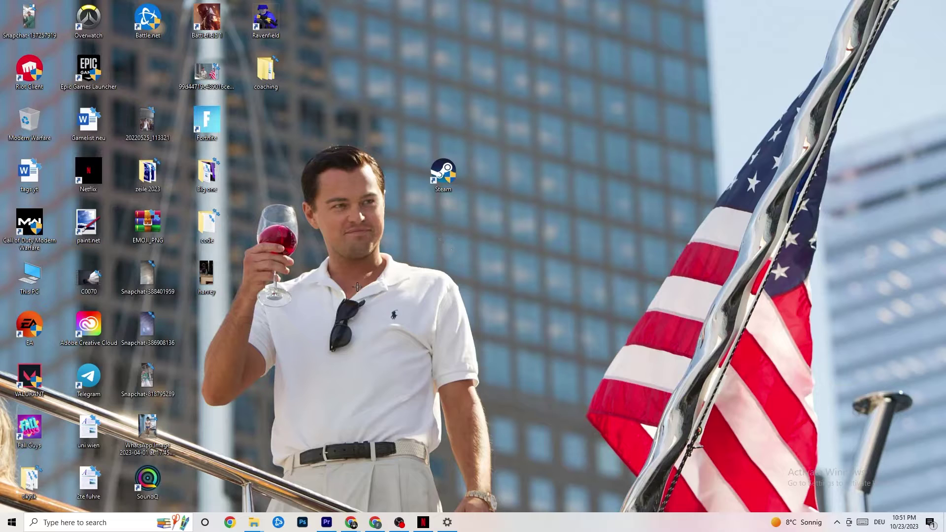
Reopen Settings, confirm the Display scale stays at 100%, and move to Power & sleep
{"action": "left_click", "coordinate": [11, 522]}
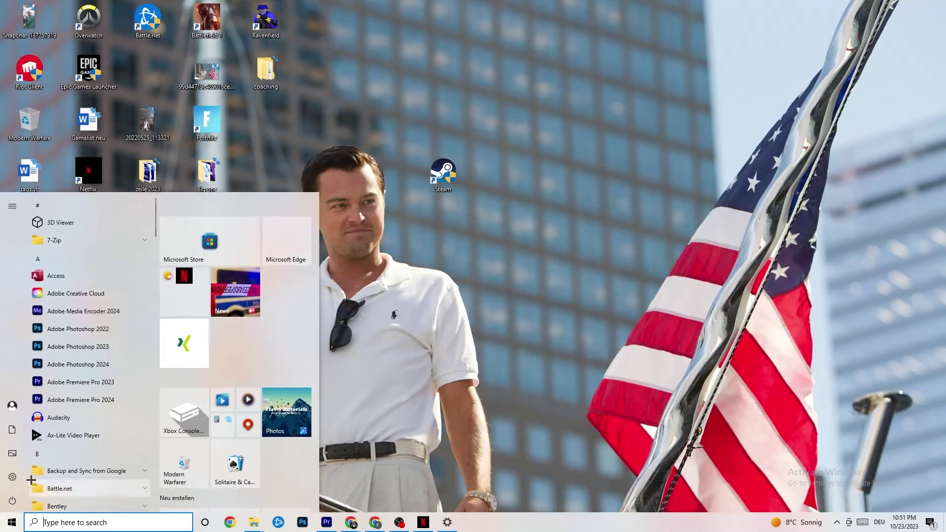
{"action": "left_click", "coordinate": [447, 522]}
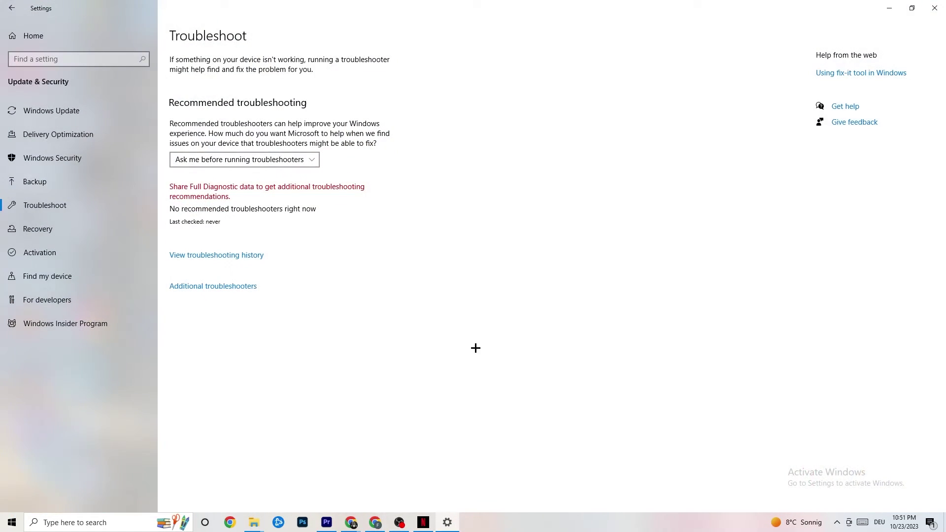
{"action": "left_click", "coordinate": [1, 10]}
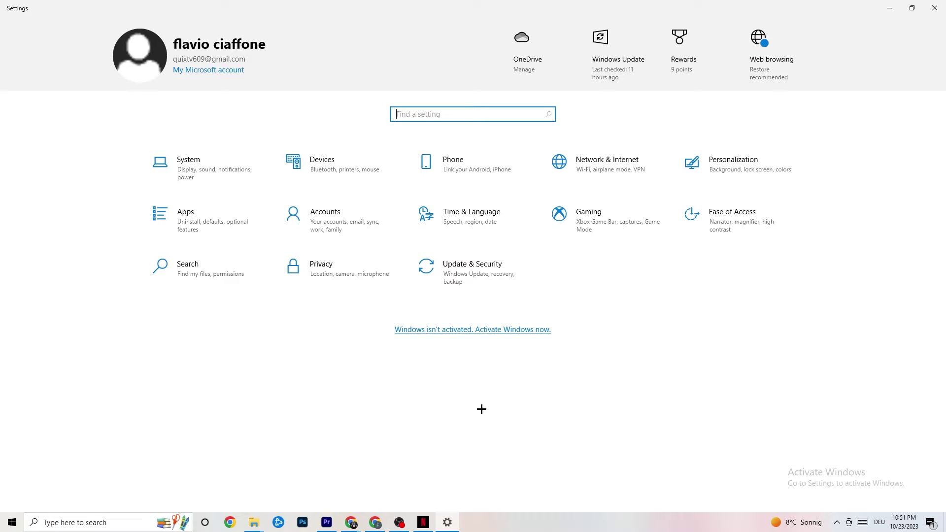
{"action": "left_click", "coordinate": [217, 175]}
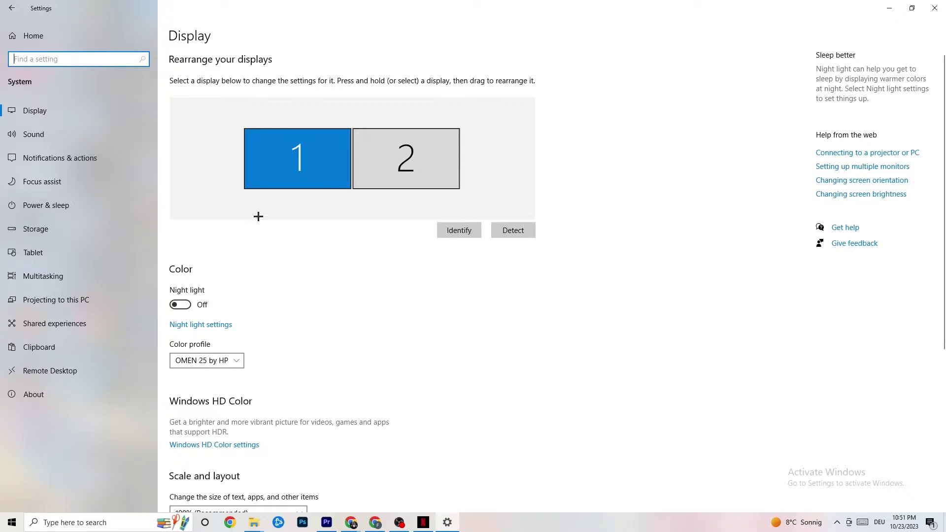
{"action": "scroll", "coordinate": [258, 217], "scroll_direction": "down", "scroll_amount": 5}
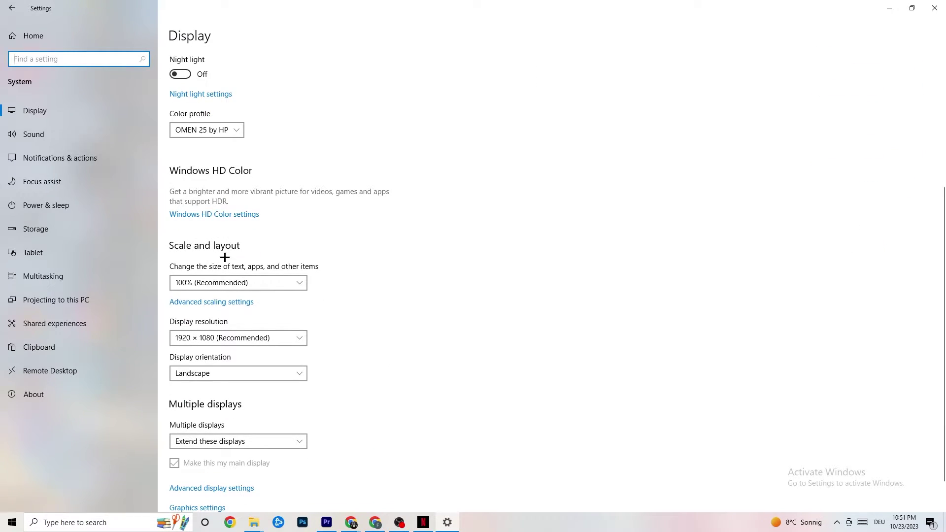
{"action": "left_click", "coordinate": [264, 245]}
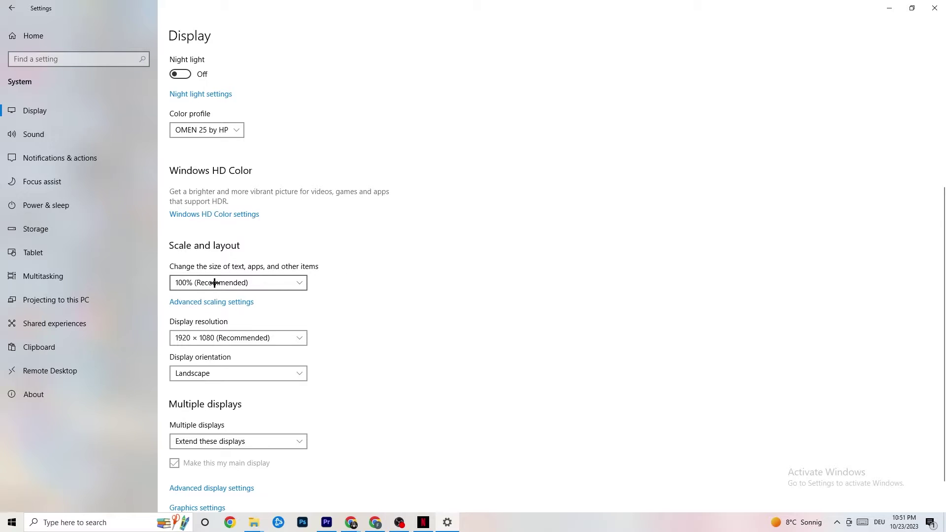
{"action": "left_click", "coordinate": [290, 276]}
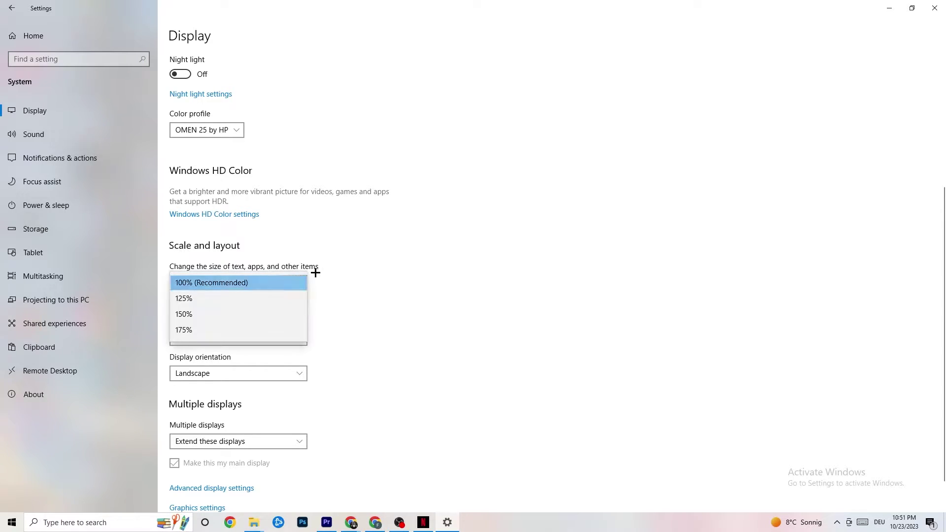
{"action": "left_click", "coordinate": [429, 240]}
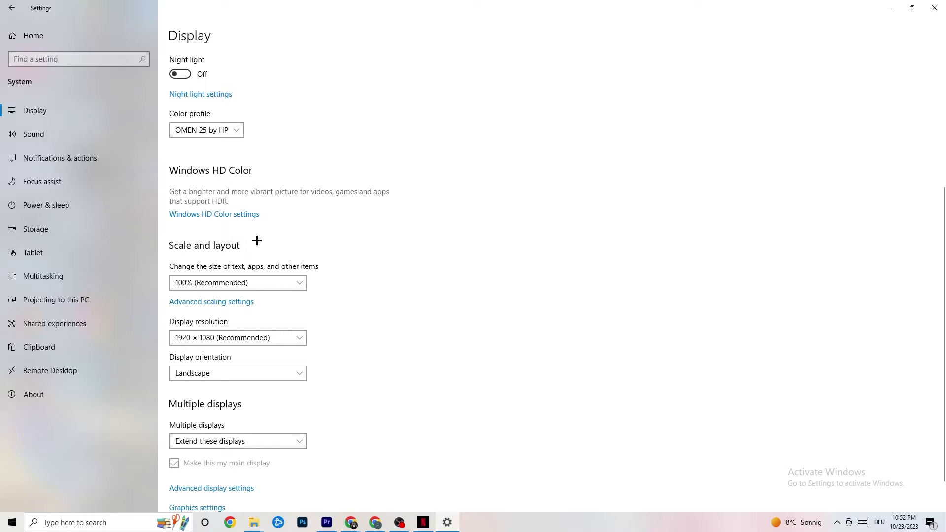
{"action": "left_click", "coordinate": [62, 203]}
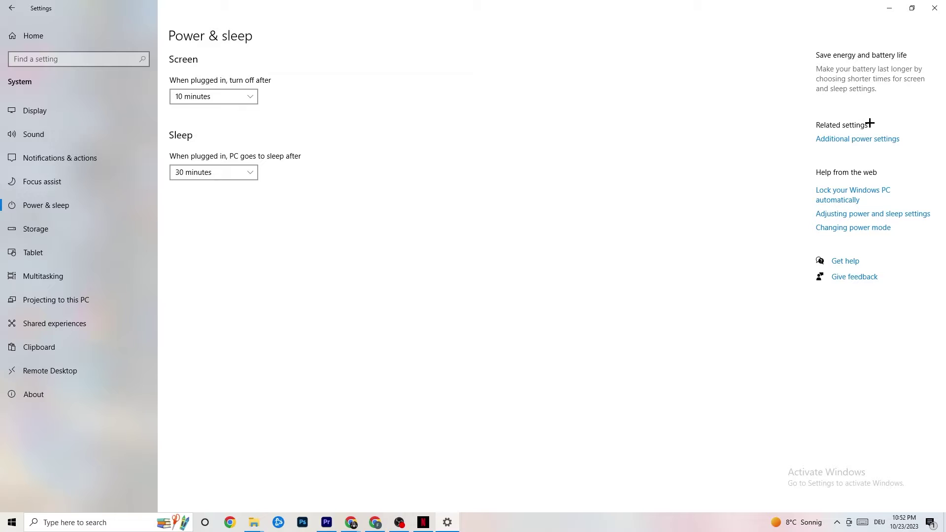
View the power plans under Additional power settings, with Balanced (recommended) active, then close that window
{"action": "left_click", "coordinate": [866, 140]}
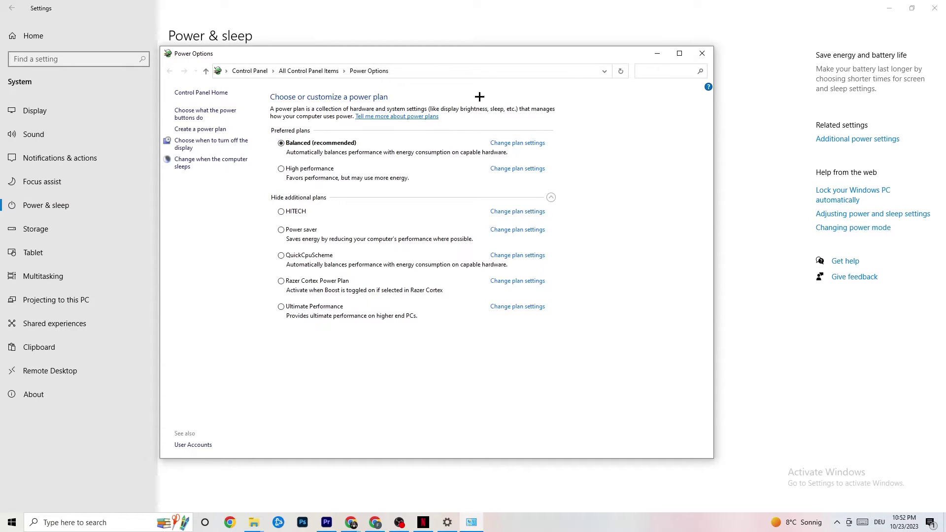
{"action": "left_click", "coordinate": [699, 55]}
Confirm Storage Sense runs every week with a 14-day recycle bin limit, then return to Storage
{"action": "left_click", "coordinate": [89, 228]}
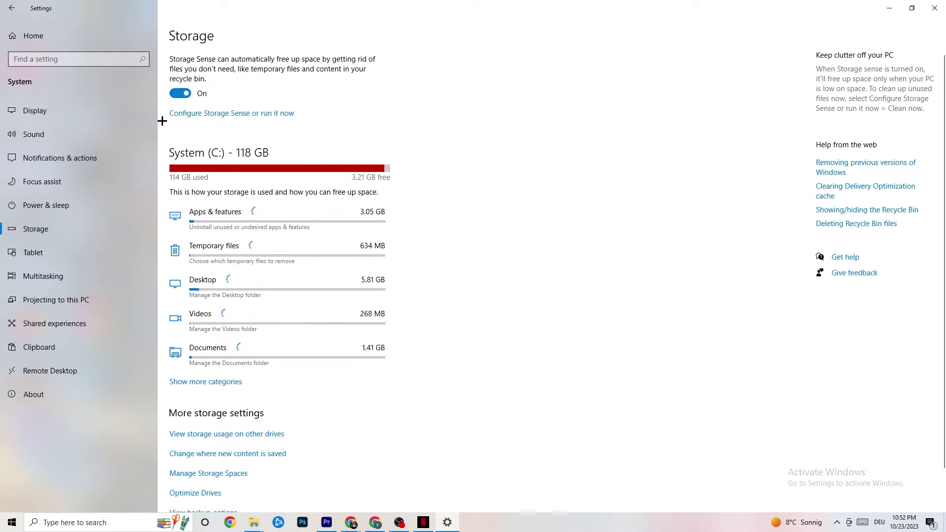
{"action": "left_click", "coordinate": [265, 114]}
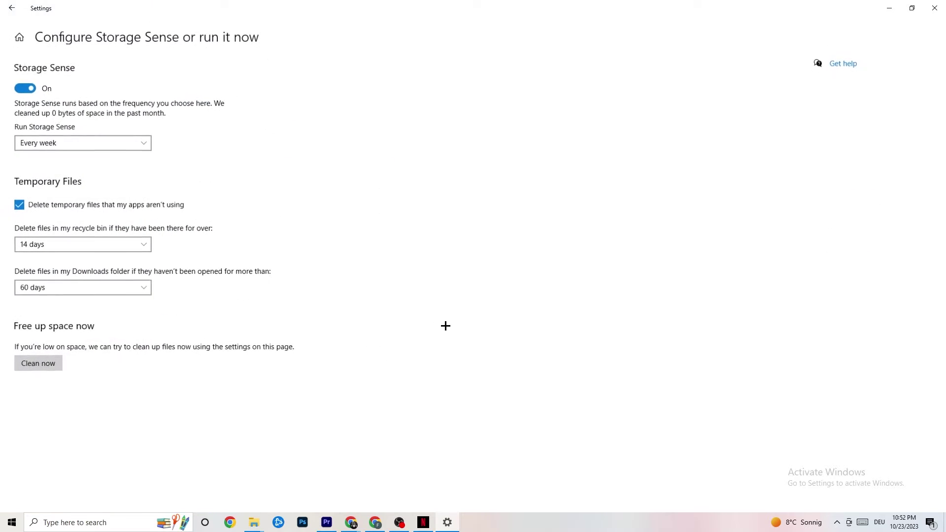
{"action": "left_click", "coordinate": [138, 142]}
{"action": "left_click", "coordinate": [205, 132]}
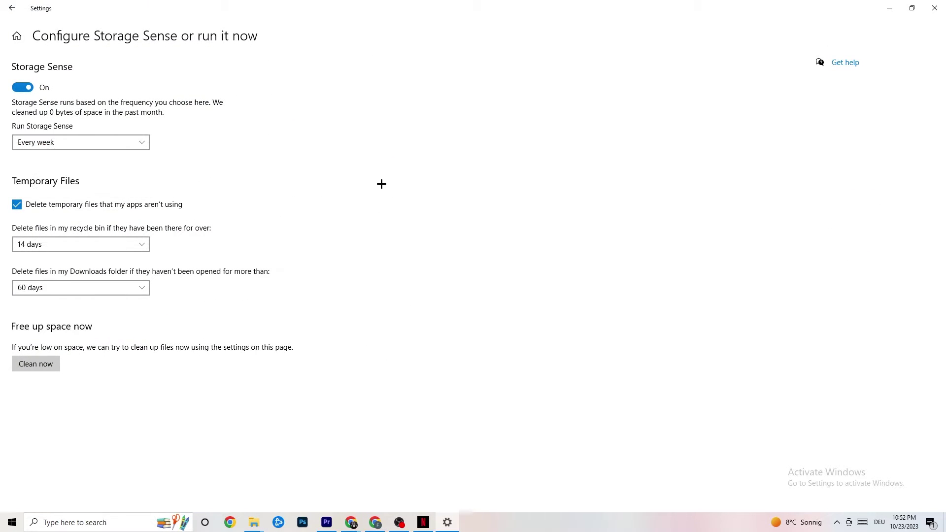
{"action": "left_click", "coordinate": [67, 142]}
{"action": "left_click", "coordinate": [67, 85]}
{"action": "left_click", "coordinate": [146, 244]}
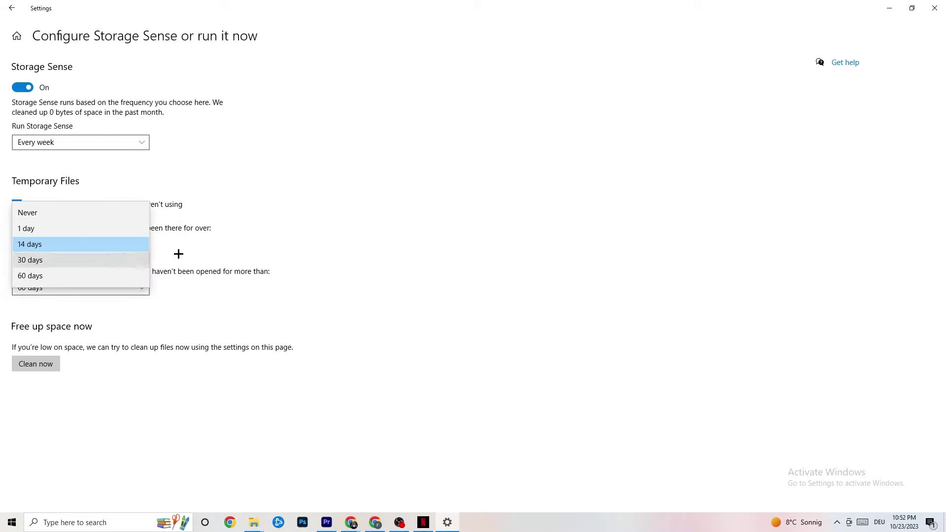
{"action": "left_click", "coordinate": [178, 253]}
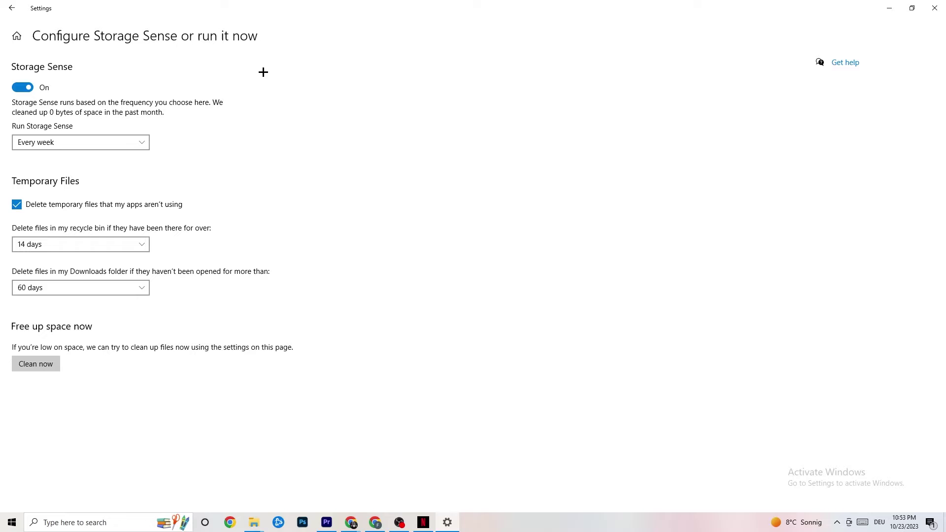
{"action": "left_click", "coordinate": [12, 8]}
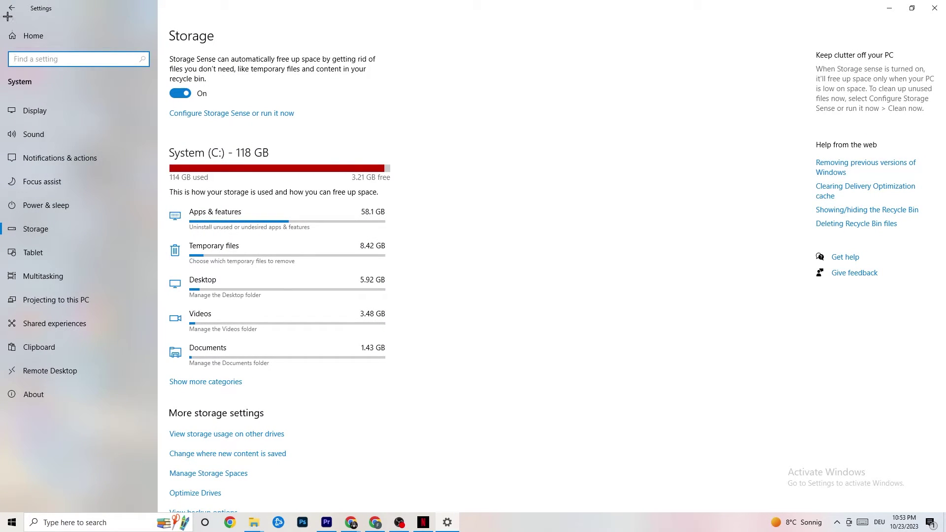
Go back to Settings home and open Gaming to reach the Captures options
{"action": "left_click", "coordinate": [8, 15]}
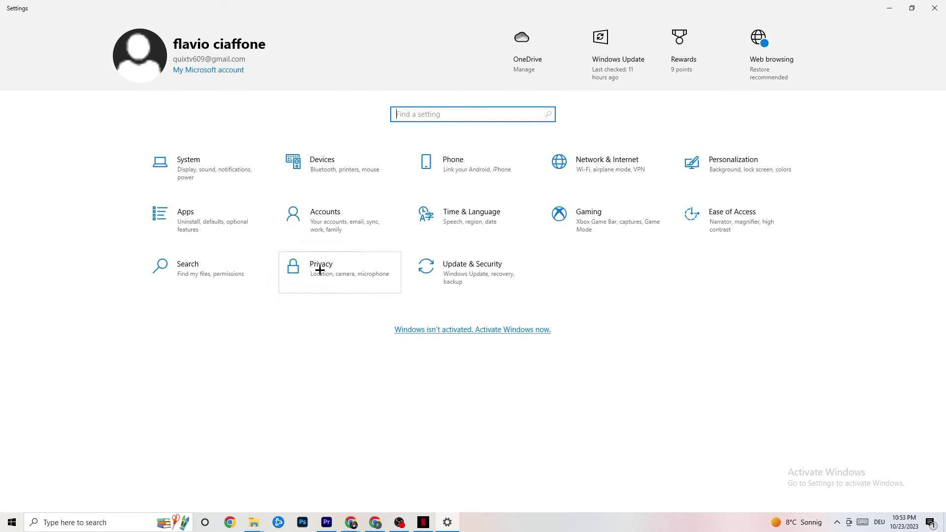
{"action": "left_click", "coordinate": [608, 224]}
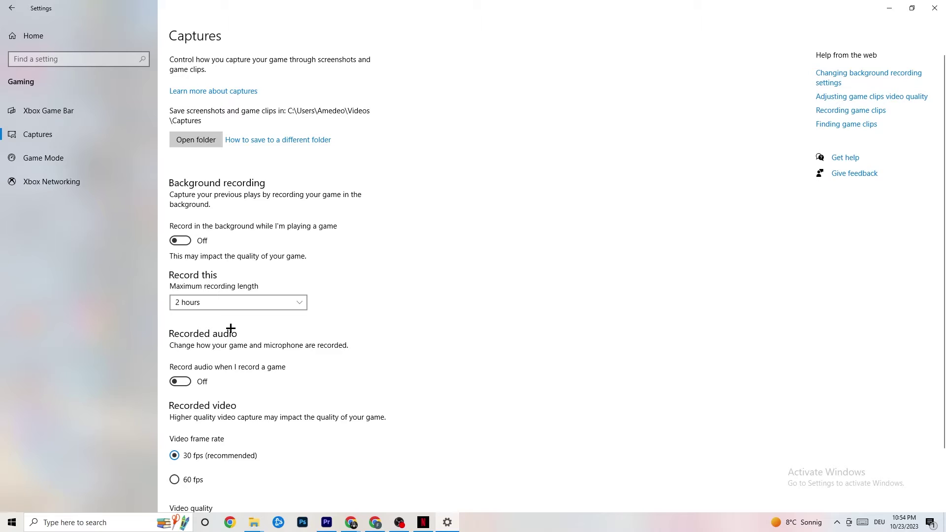
Verify the Game Mode toggle is On, then close the Settings window
{"action": "left_click", "coordinate": [49, 158]}
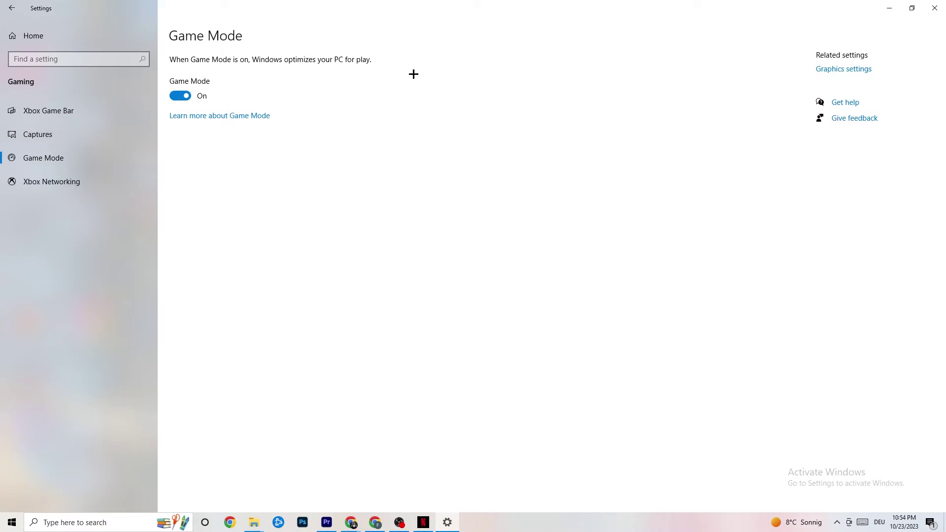
{"action": "left_click", "coordinate": [933, 8]}
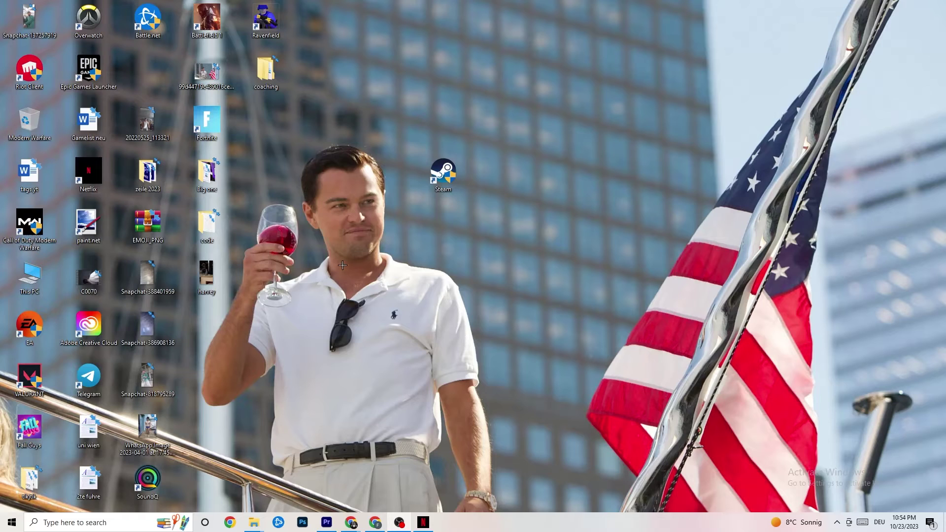
Open Task Manager maximised, scroll through the Processes list, and leave Netflix running
{"action": "right_click", "coordinate": [483, 529]}
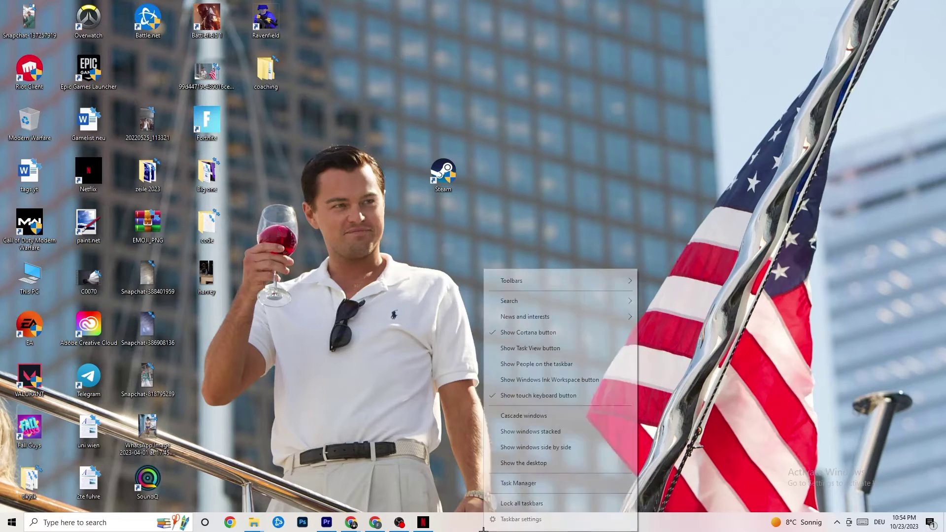
{"action": "left_click", "coordinate": [512, 484]}
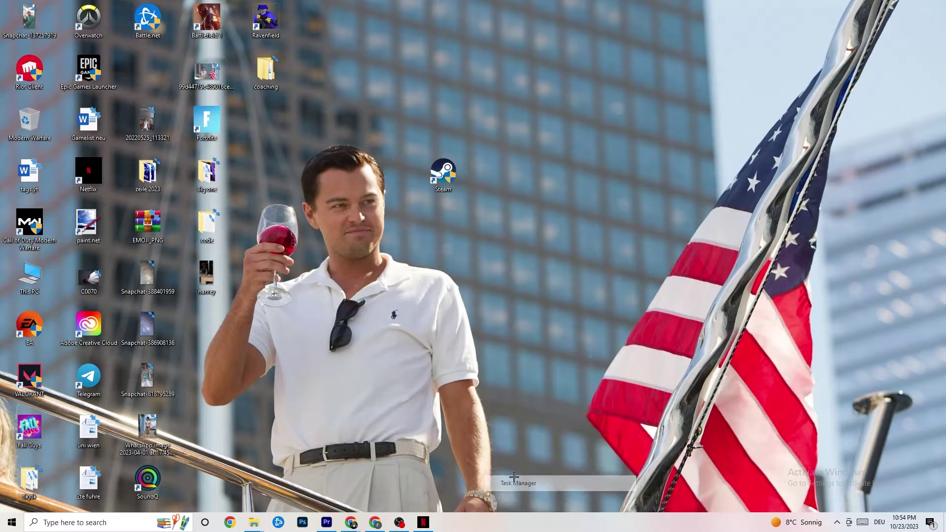
{"action": "left_click", "coordinate": [545, 26]}
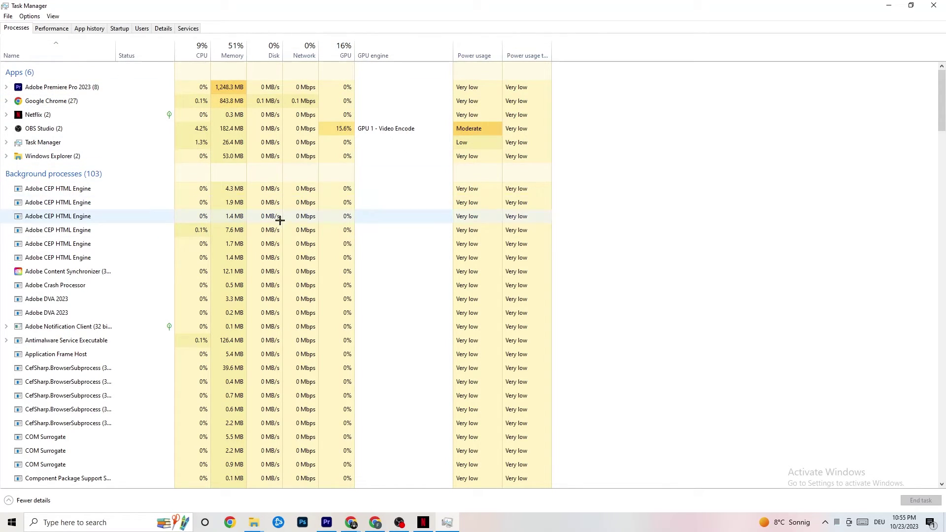
{"action": "scroll", "coordinate": [192, 325], "scroll_direction": "down", "scroll_amount": 7}
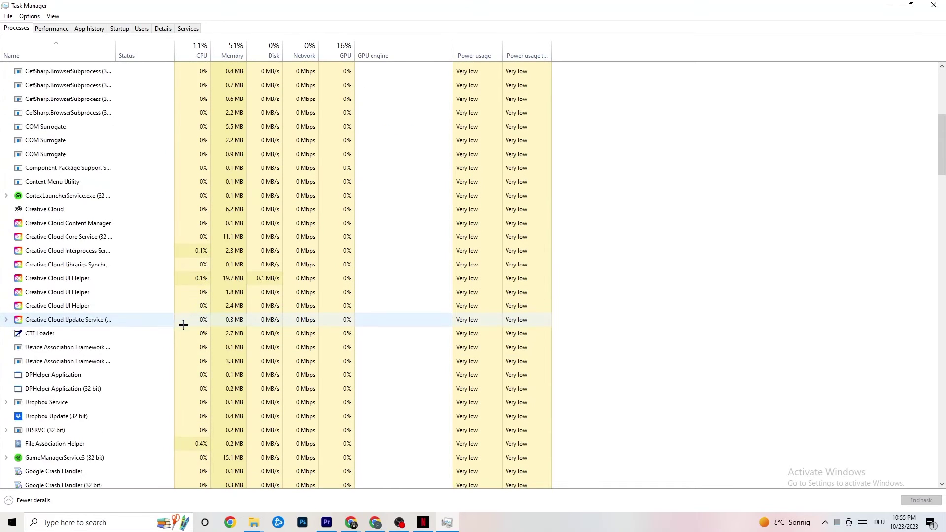
{"action": "scroll", "coordinate": [183, 325], "scroll_direction": "up", "scroll_amount": 7}
{"action": "scroll", "coordinate": [162, 295], "scroll_direction": "down", "scroll_amount": 3}
{"action": "scroll", "coordinate": [138, 281], "scroll_direction": "up", "scroll_amount": 3}
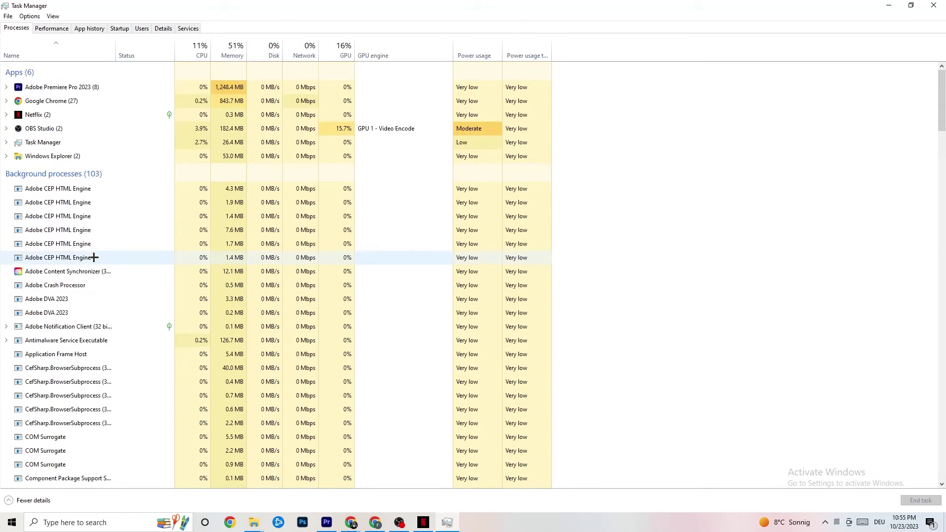
{"action": "right_click", "coordinate": [60, 115]}
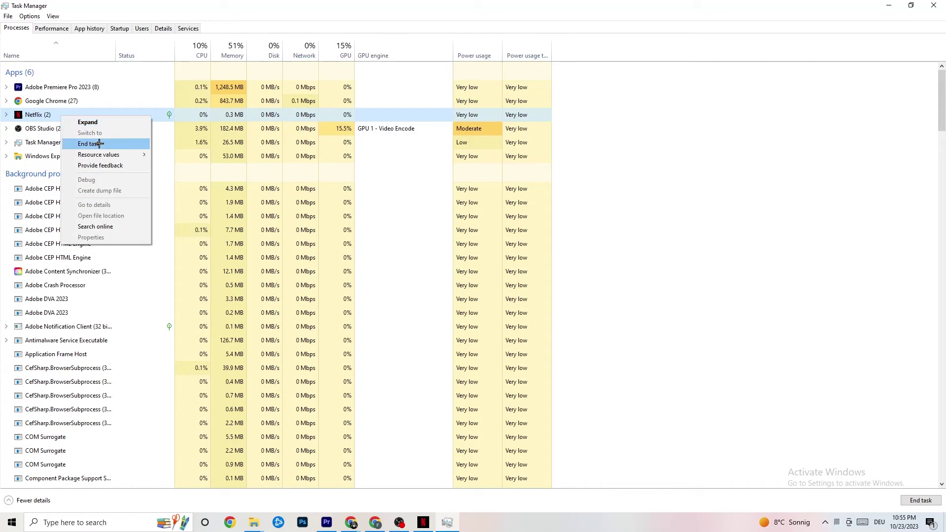
{"action": "left_click", "coordinate": [669, 205]}
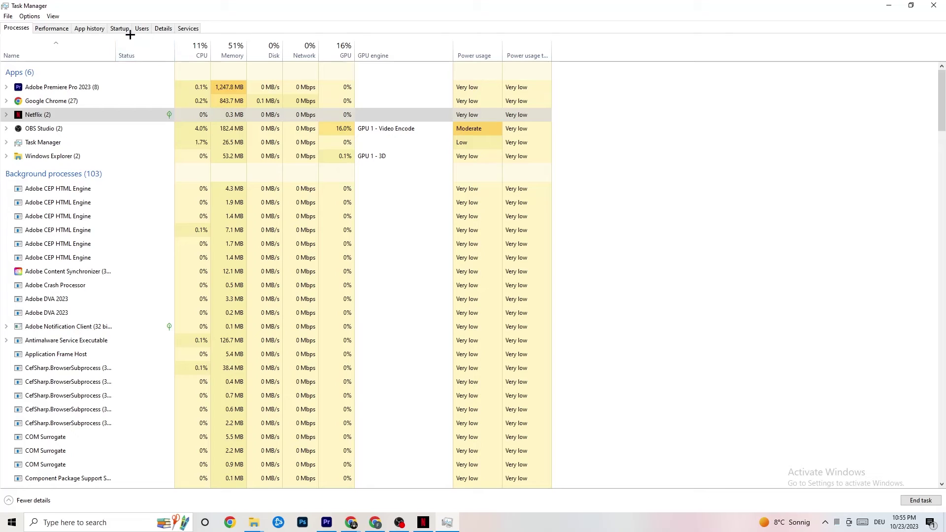
Check the Adobe Premiere process's priority under Details, leaving it unchanged, then view the startup apps
{"action": "left_click", "coordinate": [157, 29]}
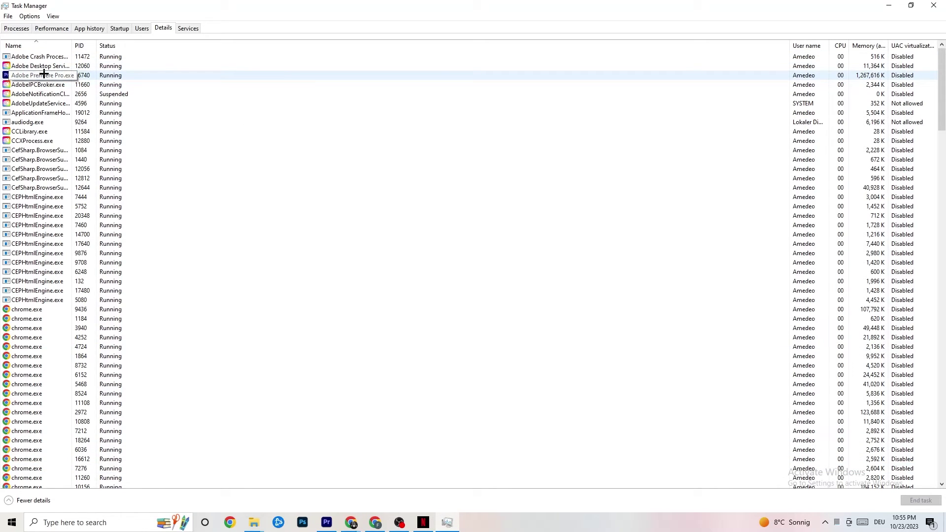
{"action": "right_click", "coordinate": [92, 77]}
{"action": "mouse_move", "coordinate": [145, 119]}
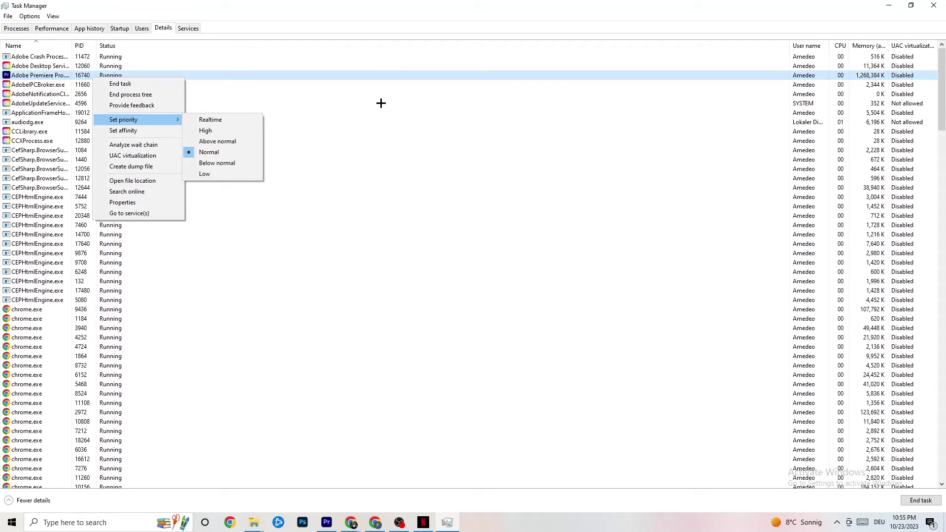
{"action": "left_click", "coordinate": [156, 120]}
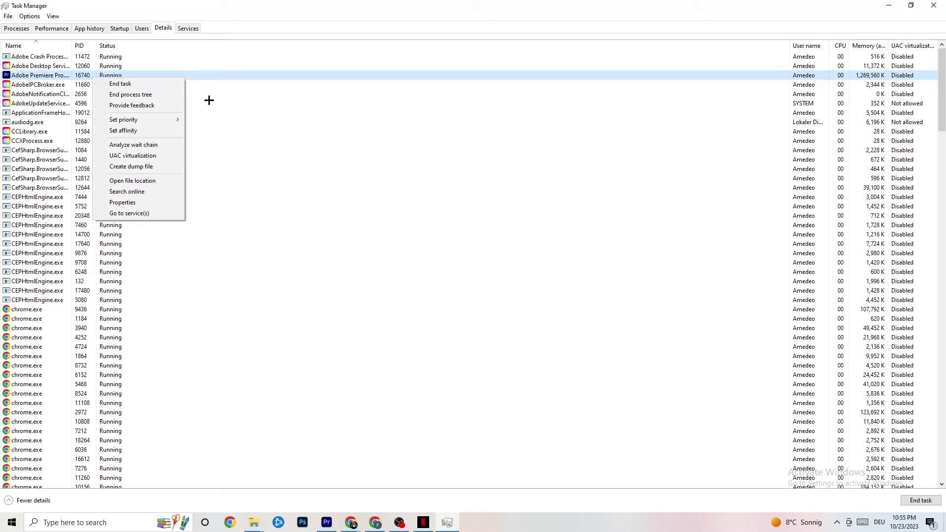
{"action": "left_click", "coordinate": [120, 30]}
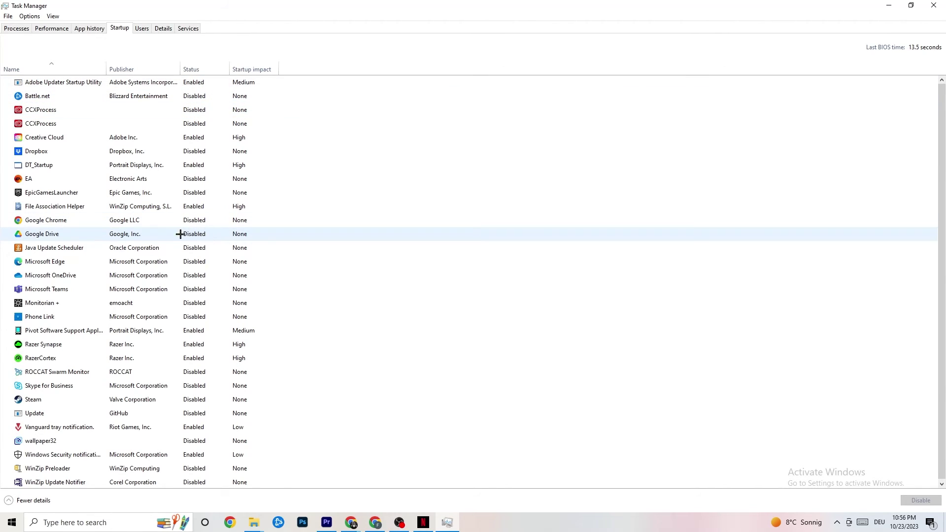
Inspect the Google Drive and Pivot Software startup entries without changing them, then close Task Manager
{"action": "right_click", "coordinate": [136, 235]}
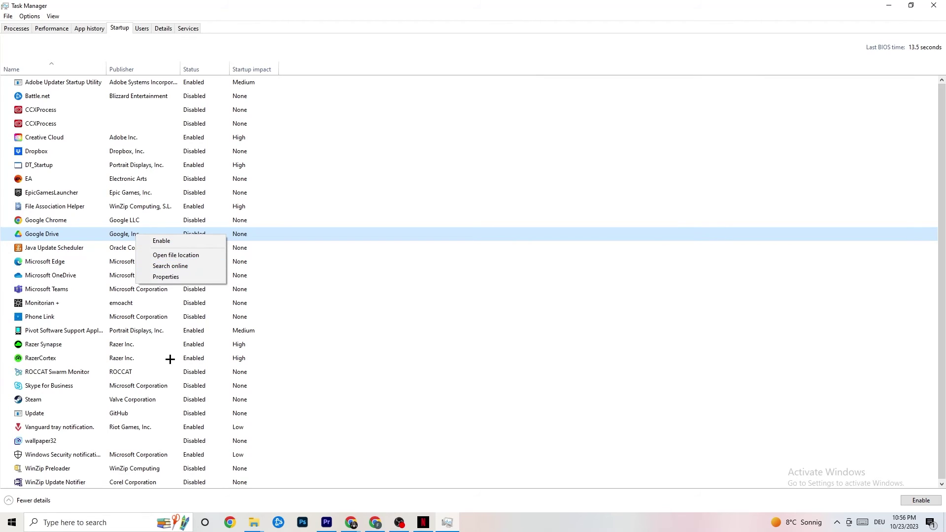
{"action": "right_click", "coordinate": [187, 331]}
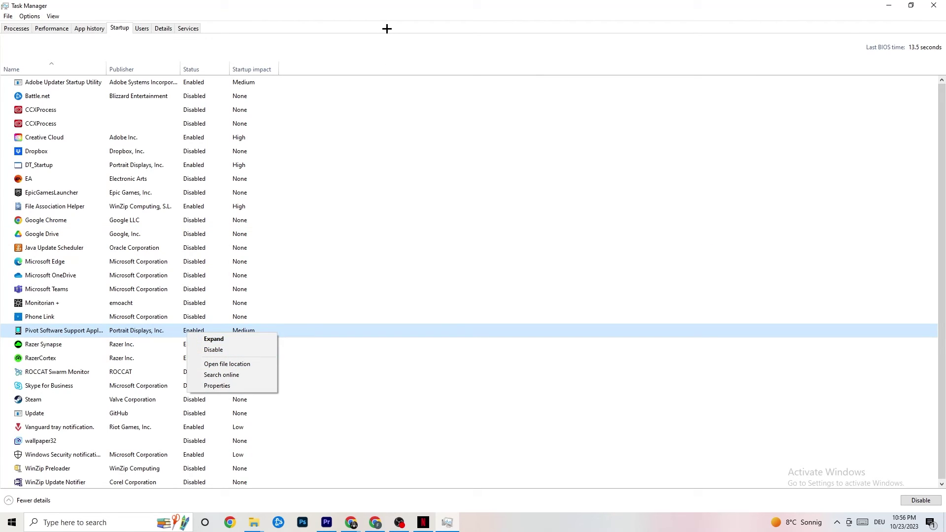
{"action": "left_click", "coordinate": [383, 15]}
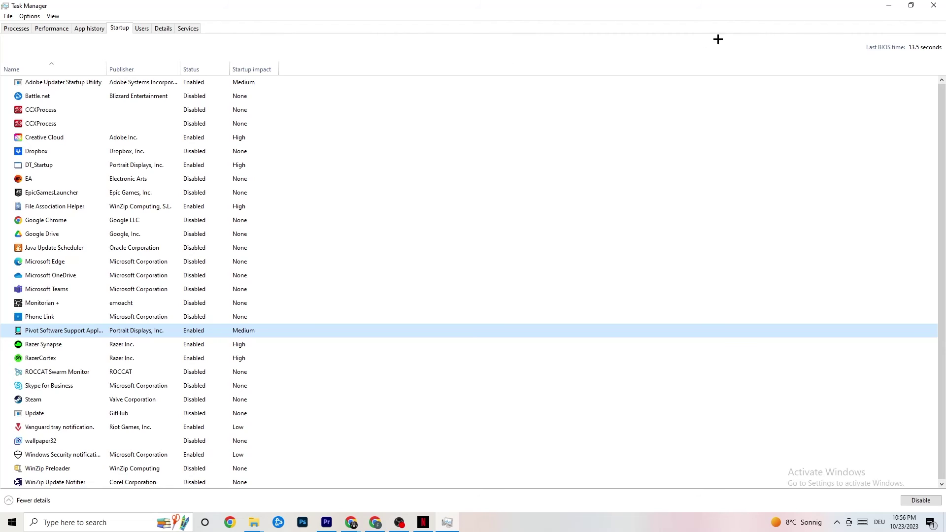
{"action": "left_click", "coordinate": [932, 5]}
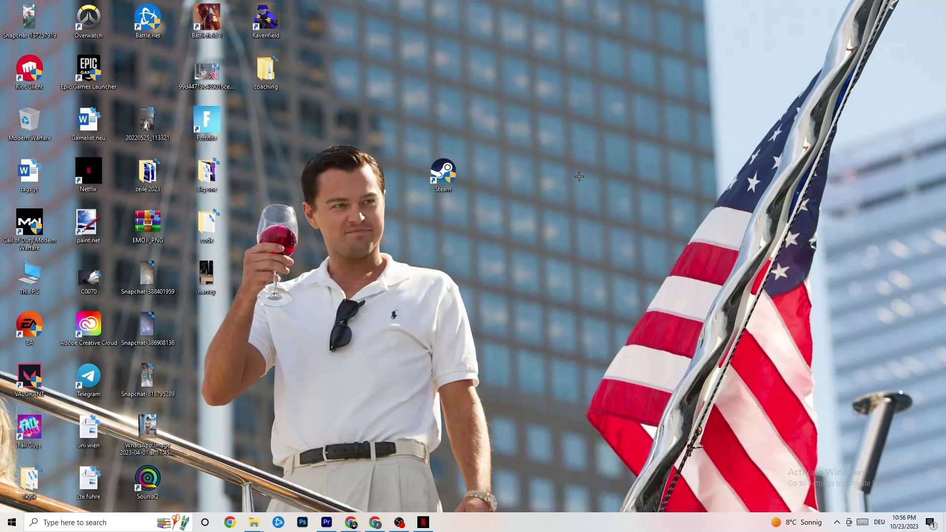